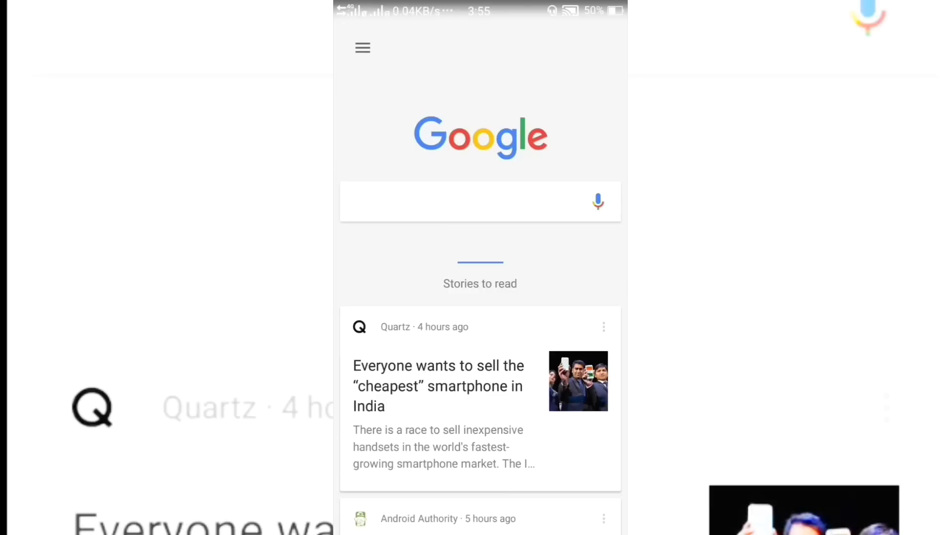
pyautogui.write('how to ro')
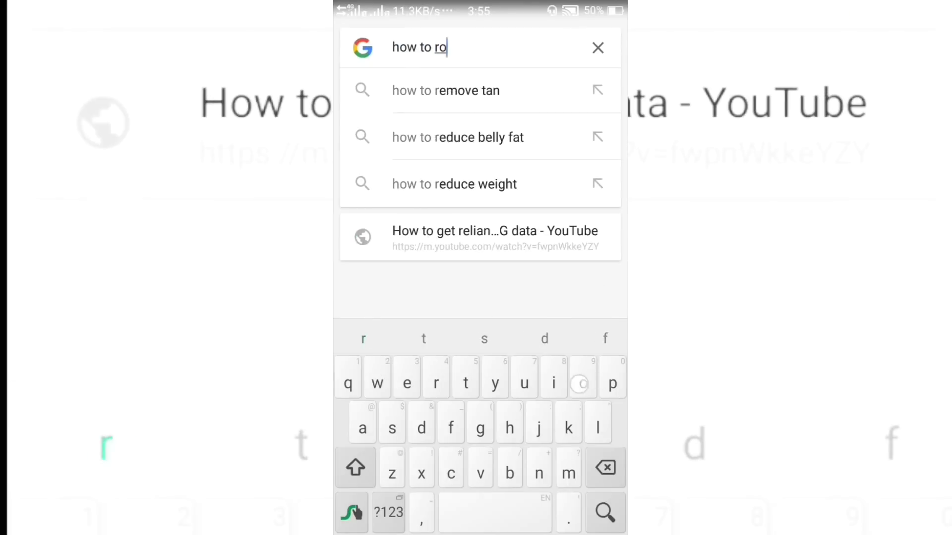
pyautogui.write('ot sams')
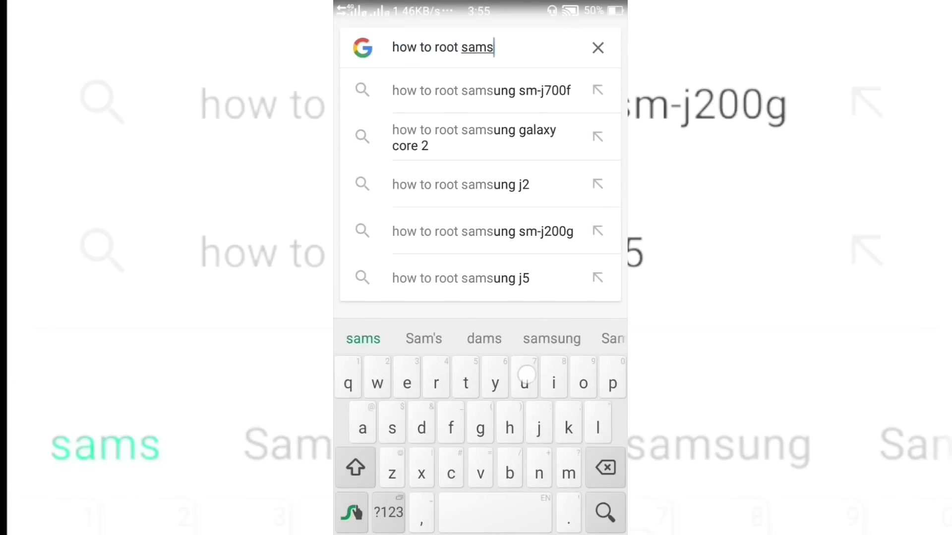
pyautogui.write('ung')
# Search Google for 'how to root samsung sm-j700f', then clear the query for the Xposed search.
pyautogui.click(598, 91)
pyautogui.click(598, 47)
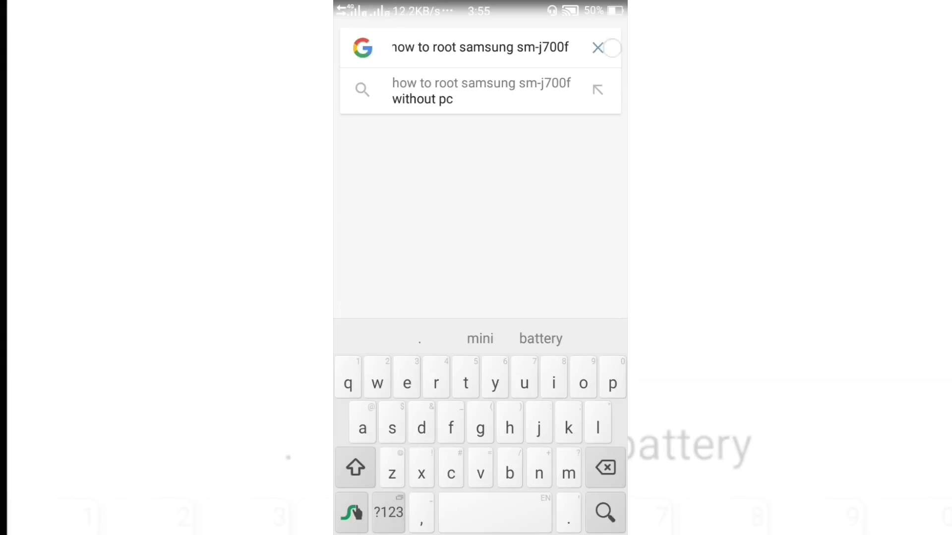
pyautogui.write('h')
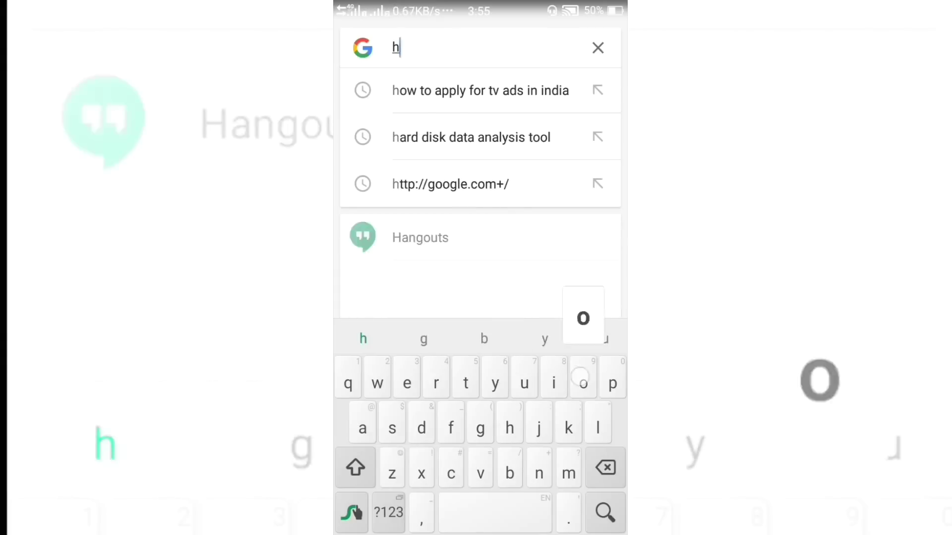
pyautogui.write('ow to intall xpo')
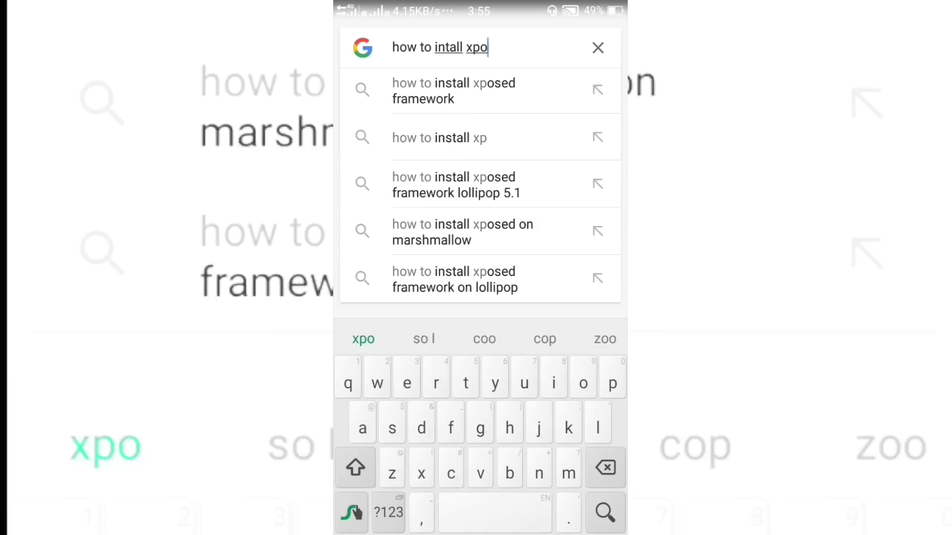
pyautogui.write('sed')
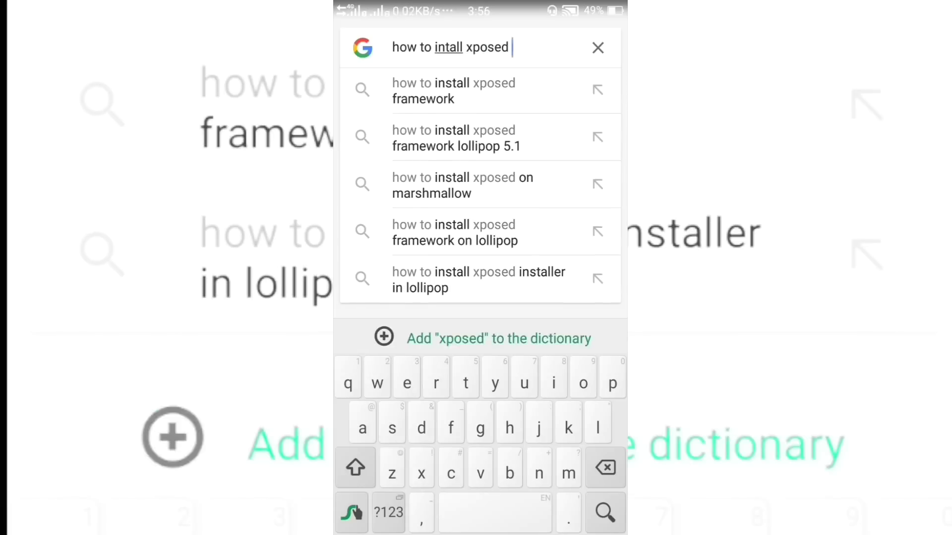
pyautogui.write(' installe')
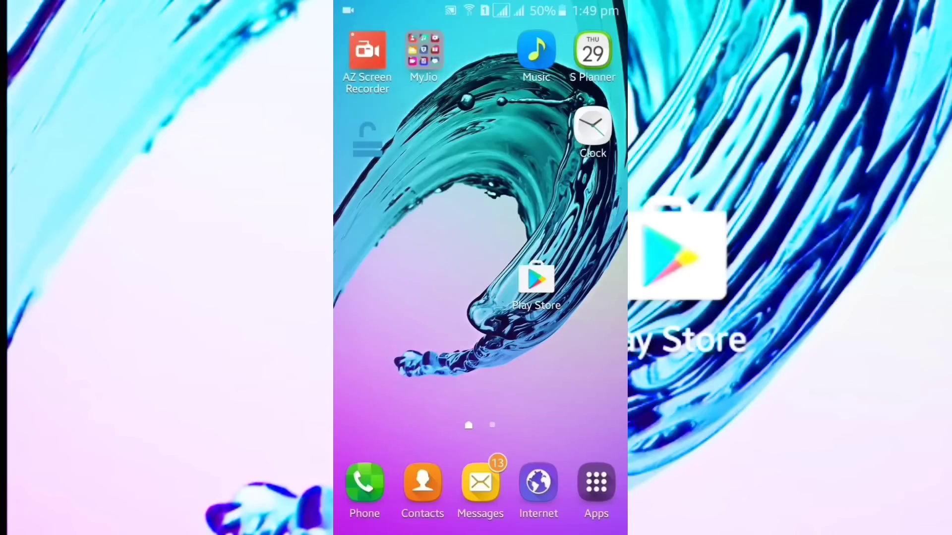
# Launch MyJio and view the Jio Preview Offer code valid until 08 Sep 2016.
pyautogui.click(423, 50)
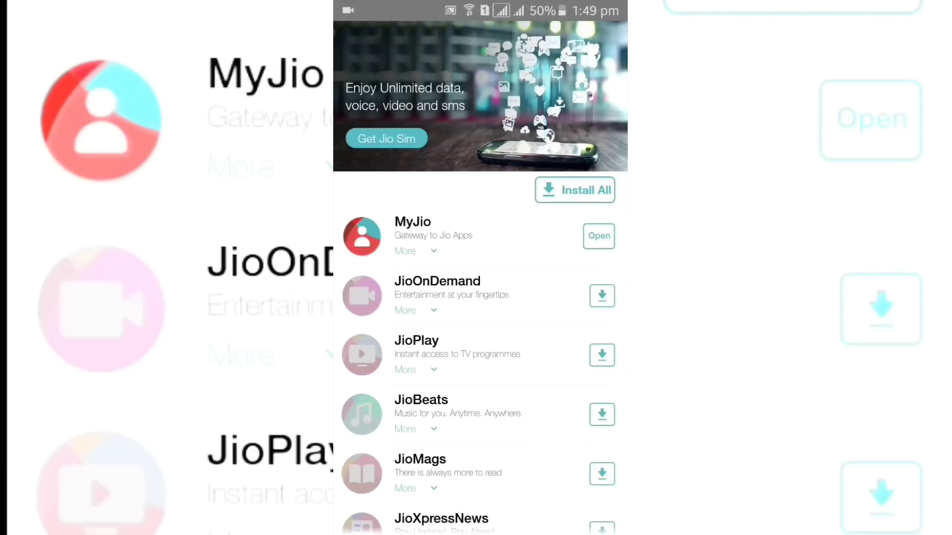
pyautogui.click(362, 235)
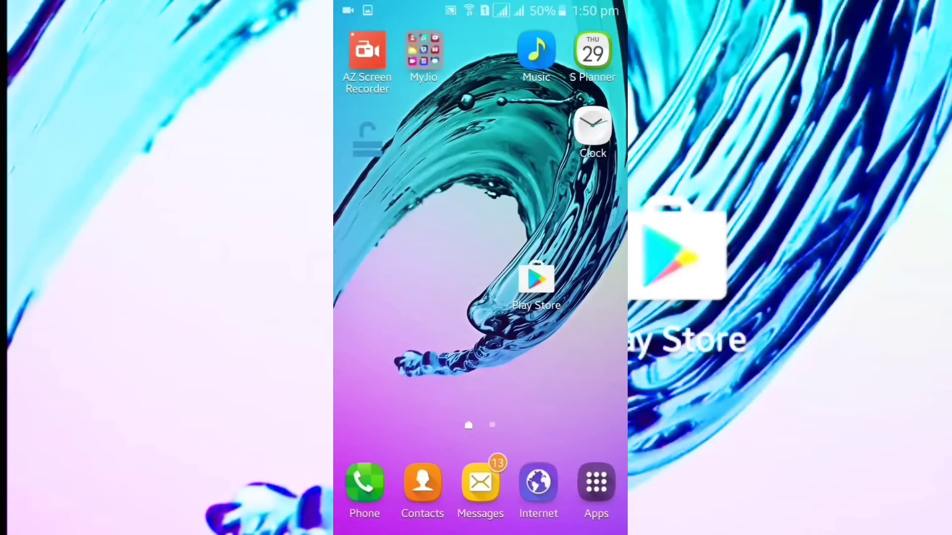
# Remove MyJio via the app drawer's Uninstall target, confirm OK, then head to the Play Store.
pyautogui.click(597, 483)
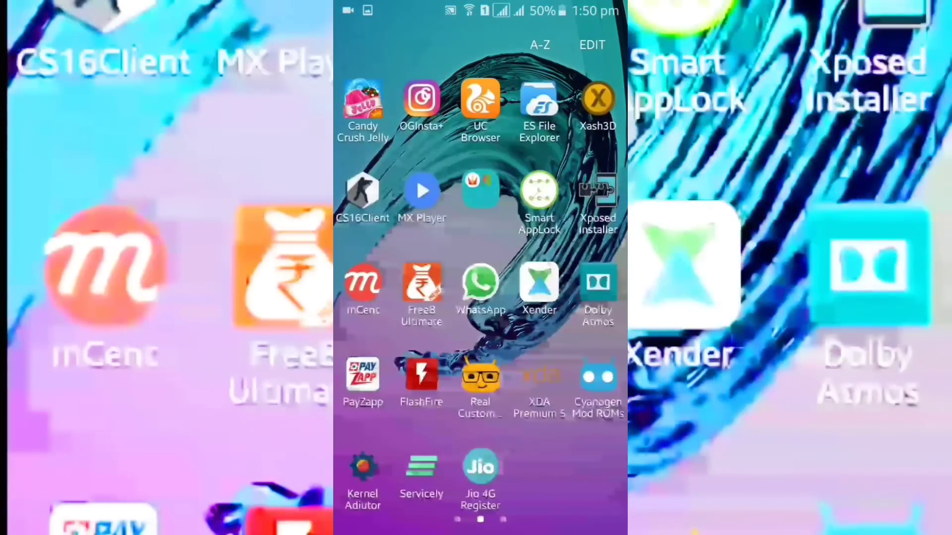
pyautogui.moveTo(566, 298); pyautogui.dragTo(387, 298)
pyautogui.moveTo(422, 192); pyautogui.dragTo(405, 39)
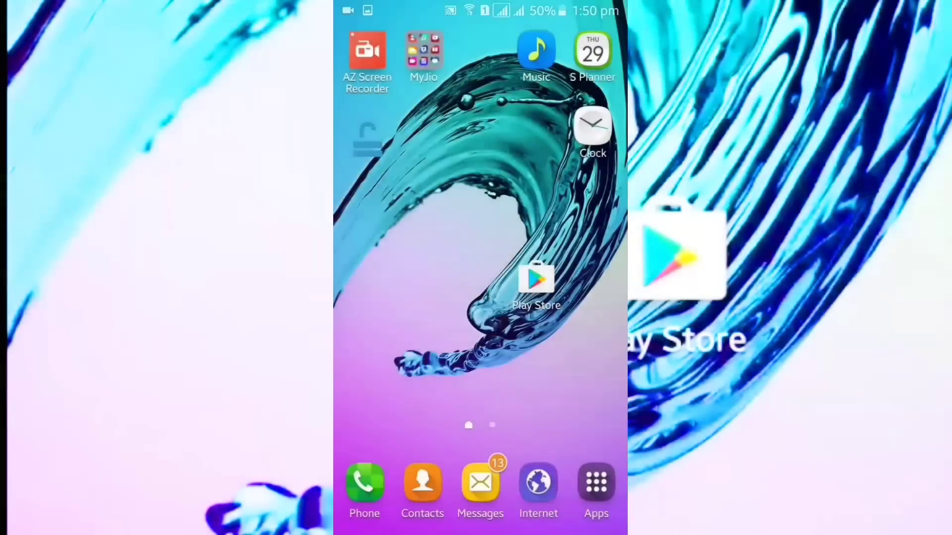
pyautogui.click(551, 299)
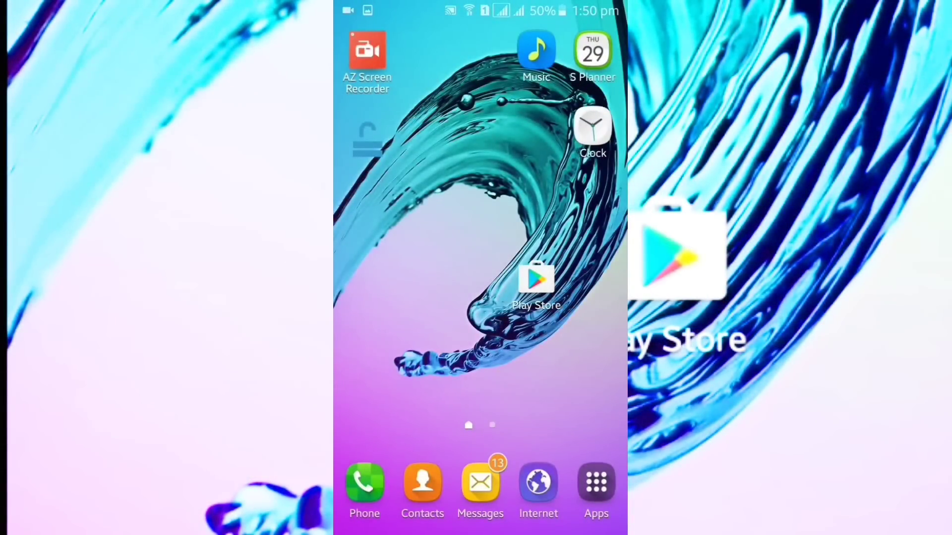
pyautogui.click(537, 281)
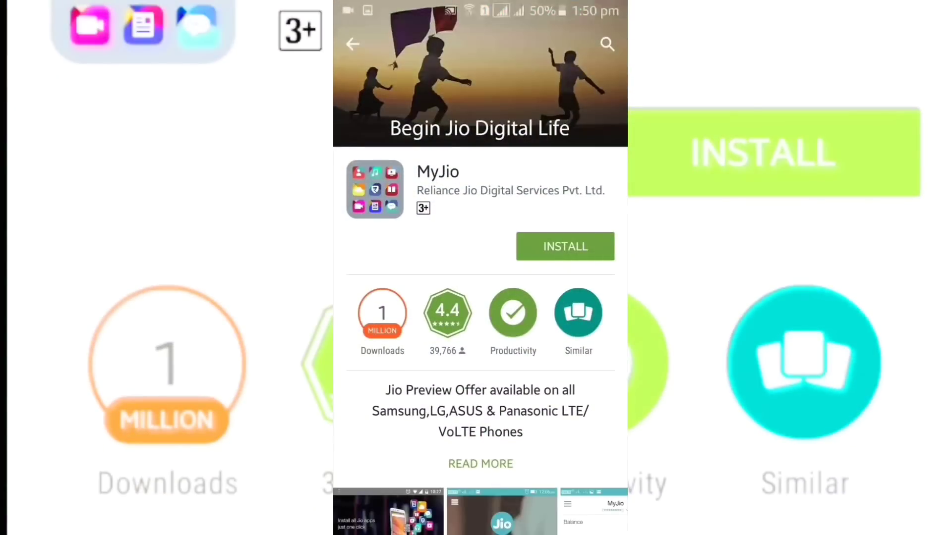
# Search Play Store for 'imei changer' and launch the installed XPOSED IMEI Changer.
pyautogui.click(607, 44)
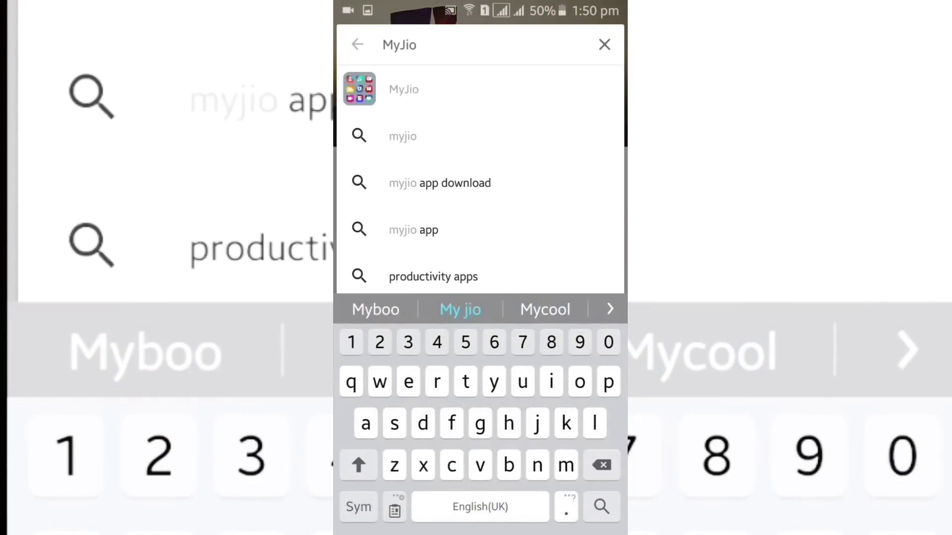
pyautogui.click(603, 45)
pyautogui.write('ime')
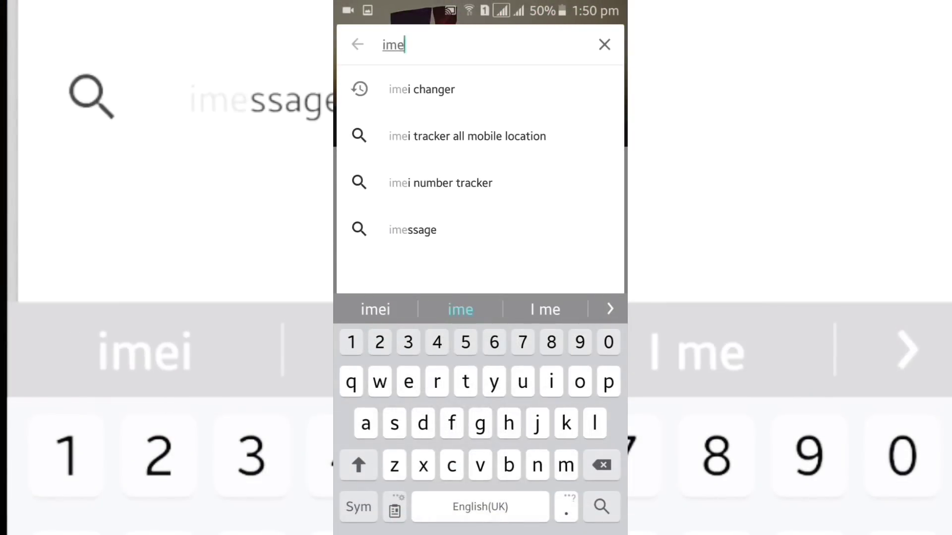
pyautogui.click(422, 89)
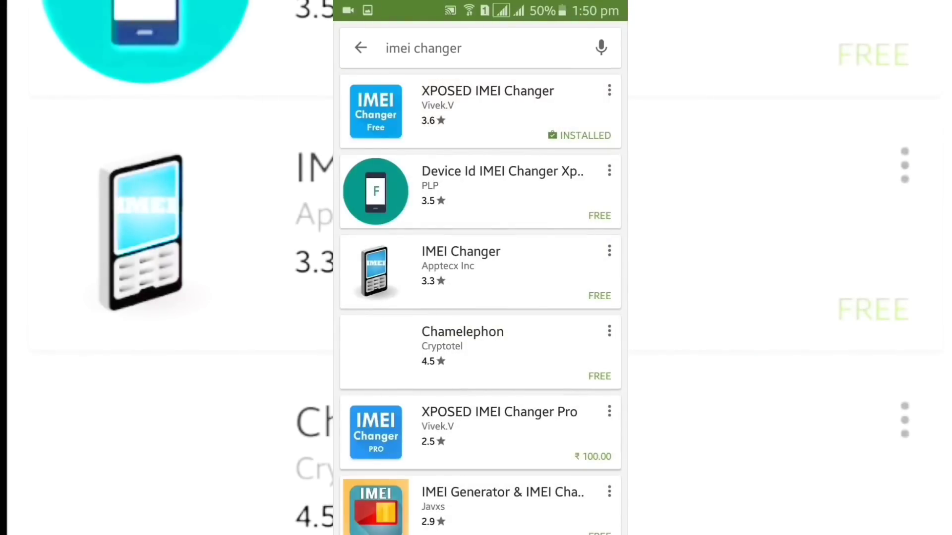
pyautogui.click(487, 107)
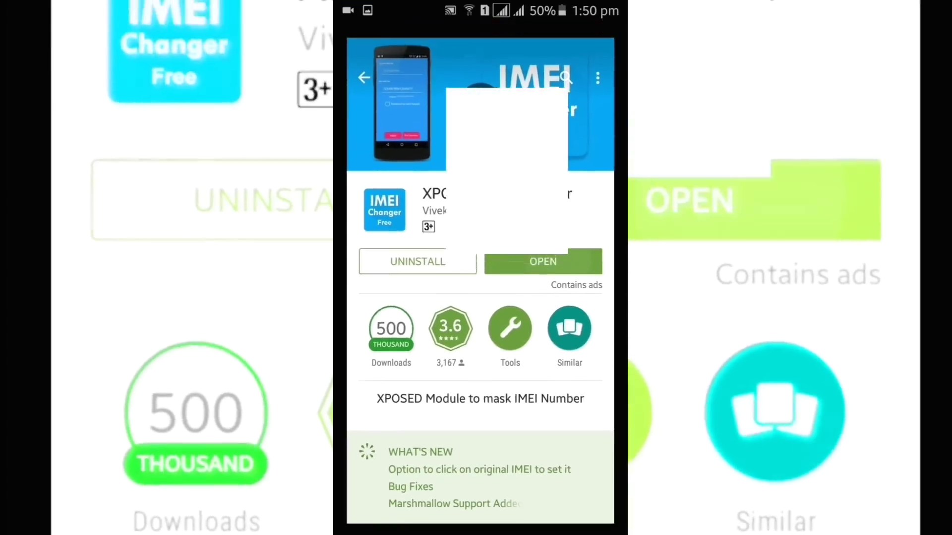
pyautogui.click(549, 246)
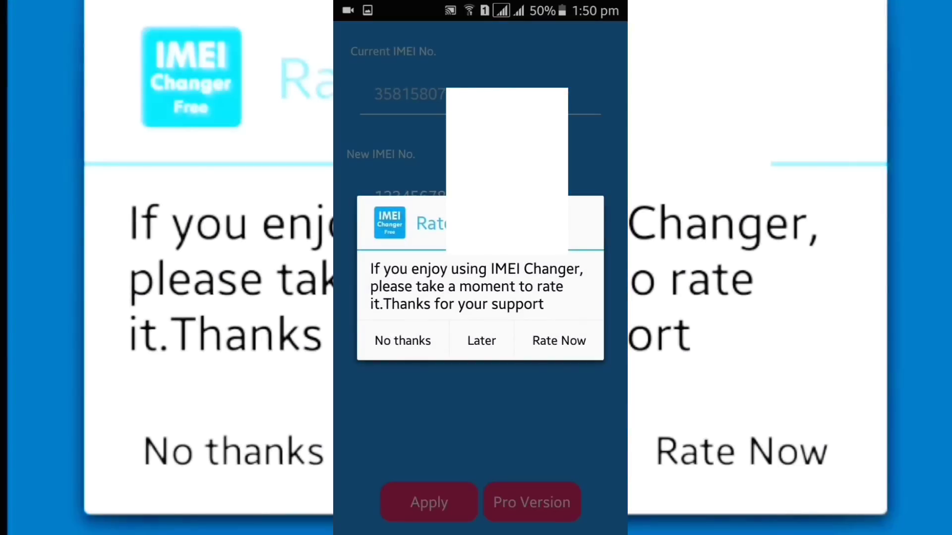
# Dismiss the rating prompt, enter a new IMEI number and apply it with reboot.
pyautogui.click(482, 341)
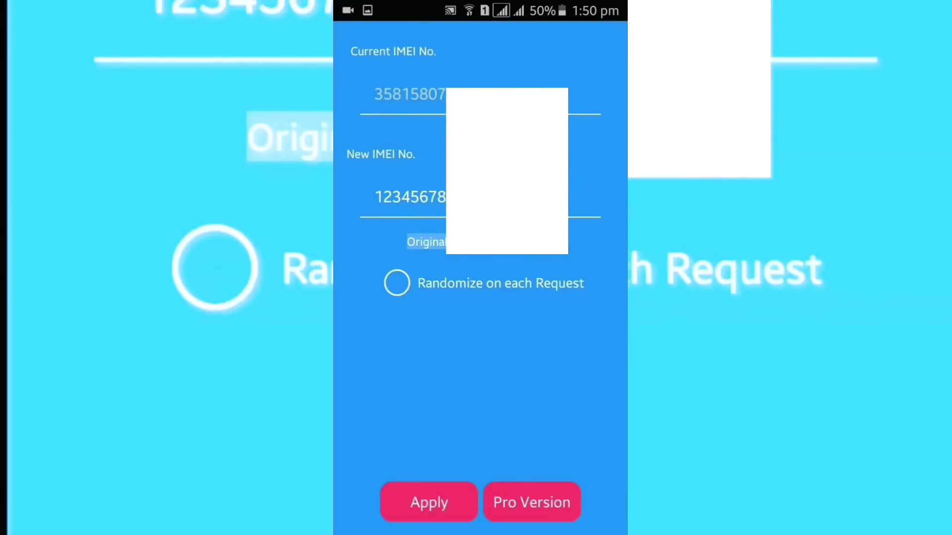
pyautogui.click(411, 198)
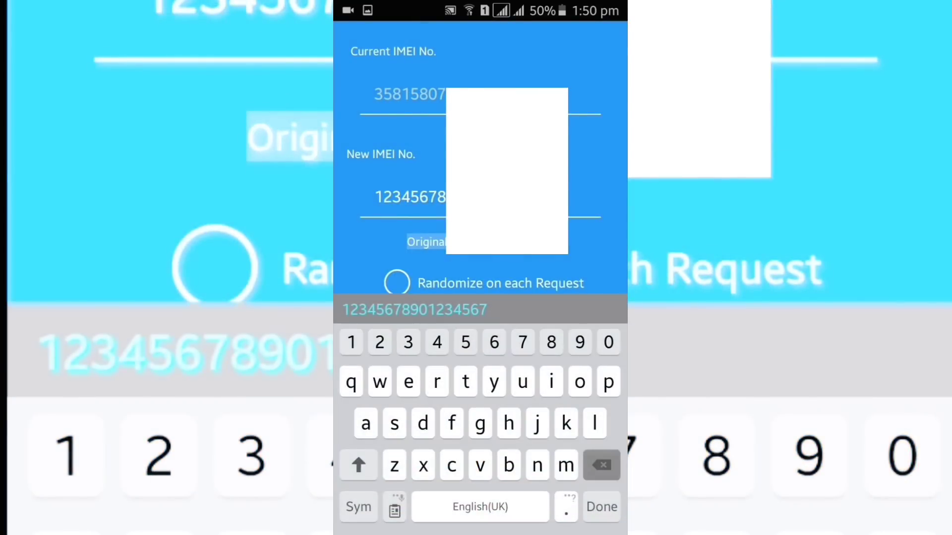
pyautogui.press('BackSpace')
pyautogui.press('BackSpace')
pyautogui.press('BackSpace')
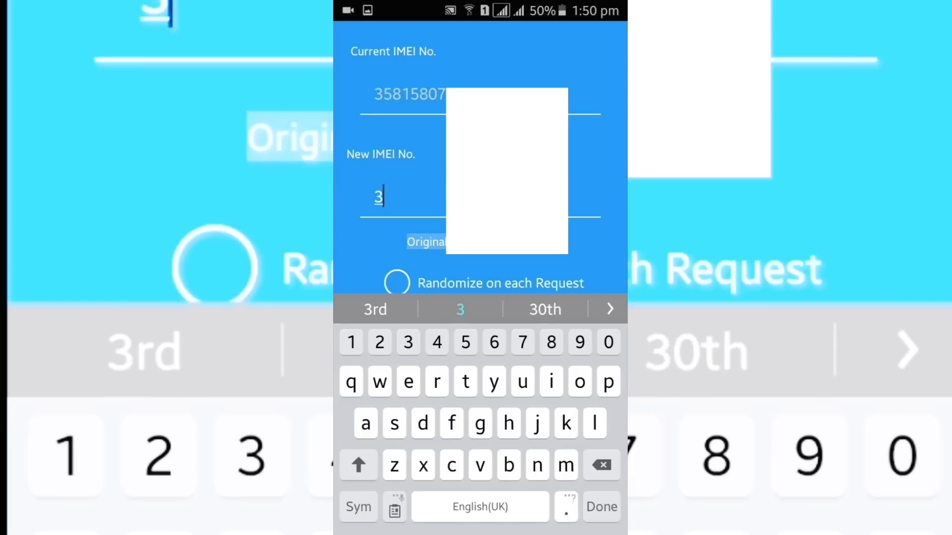
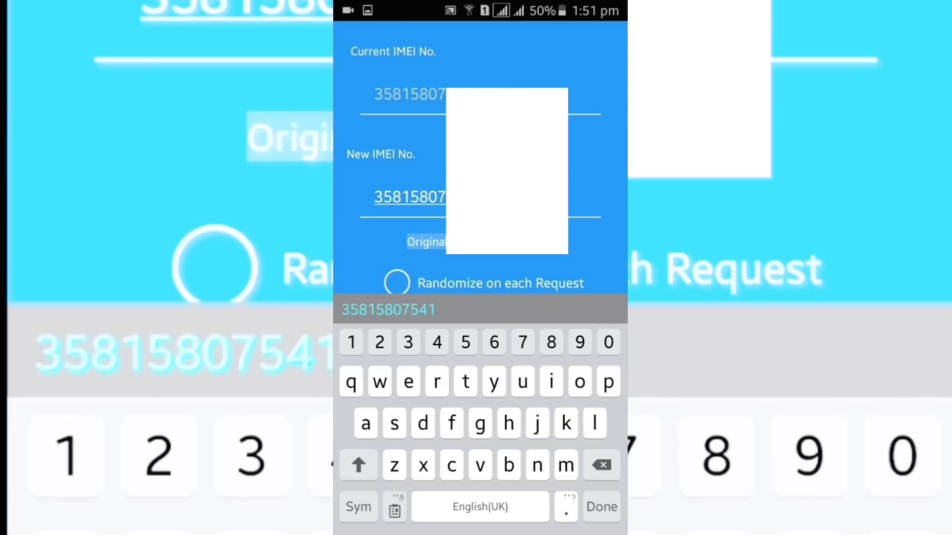
pyautogui.press('Return')
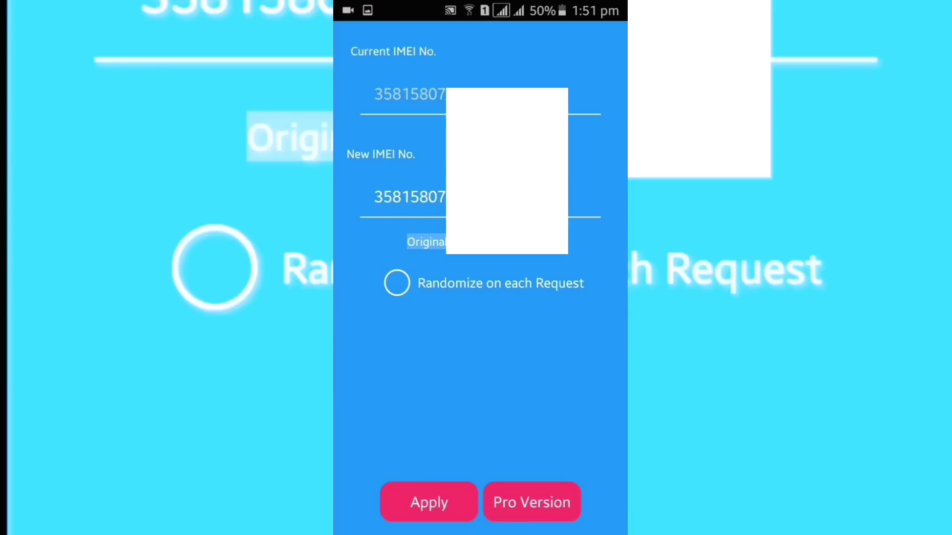
pyautogui.click(429, 503)
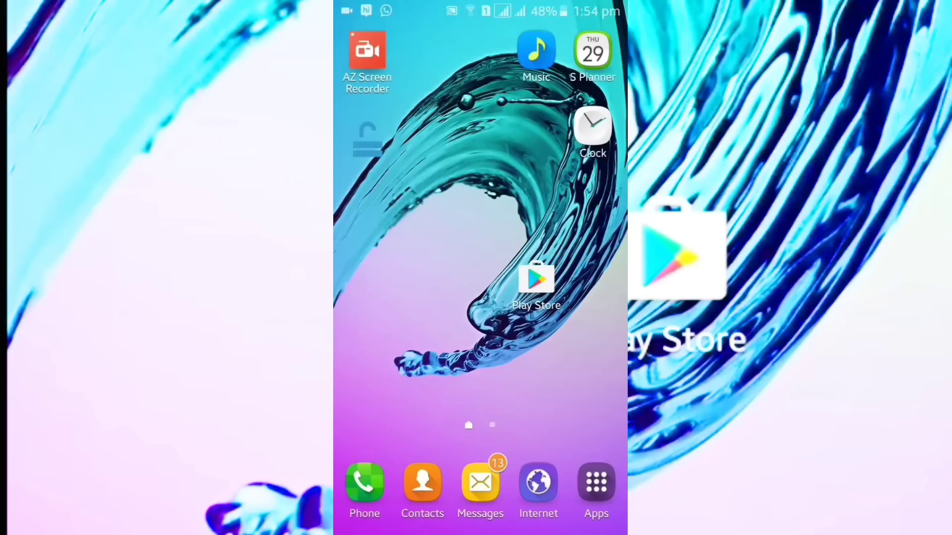
# Search Play Store for 'my jio', install MyJio and accept its permissions.
pyautogui.click(536, 280)
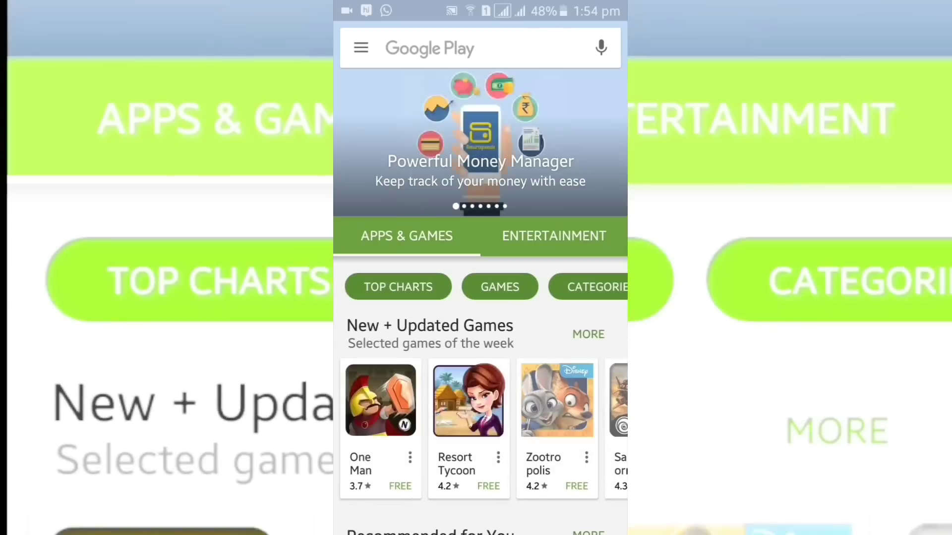
pyautogui.click(476, 48)
pyautogui.write('m')
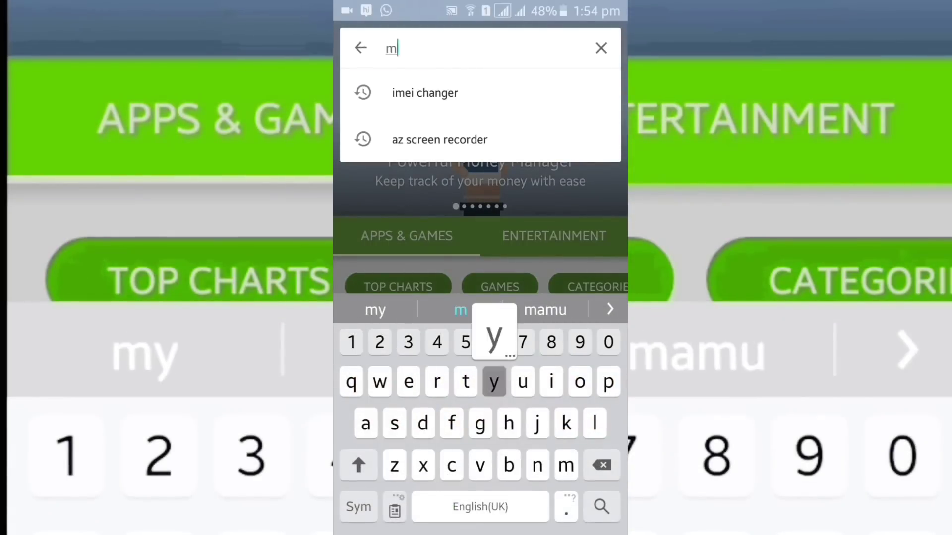
pyautogui.write('y')
pyautogui.click(417, 92)
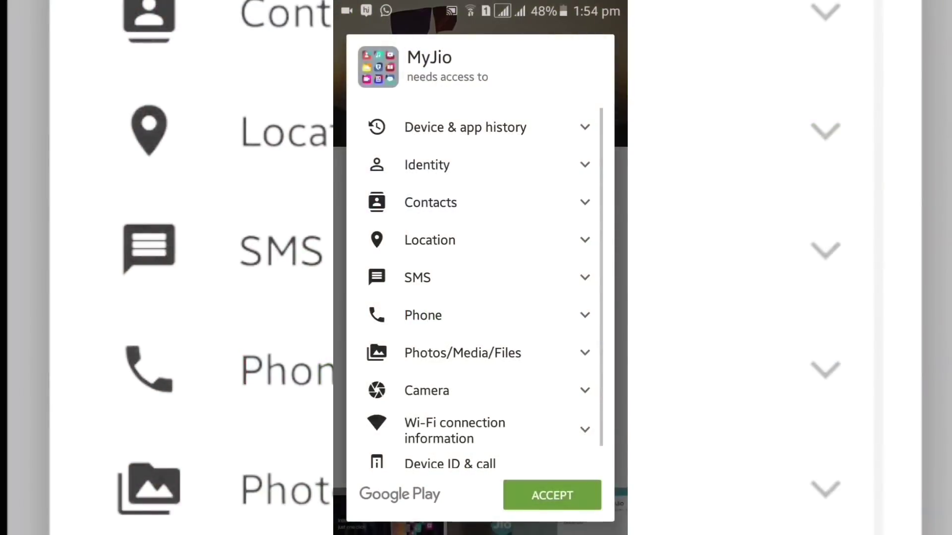
pyautogui.click(552, 495)
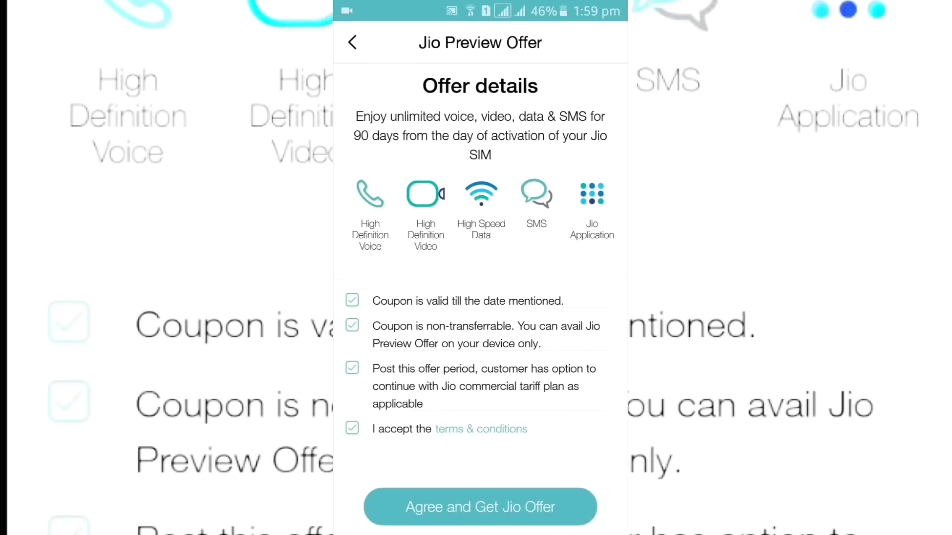
# Agree to the Jio Preview Offer and submit first name, last name and mobile number.
pyautogui.click(480, 507)
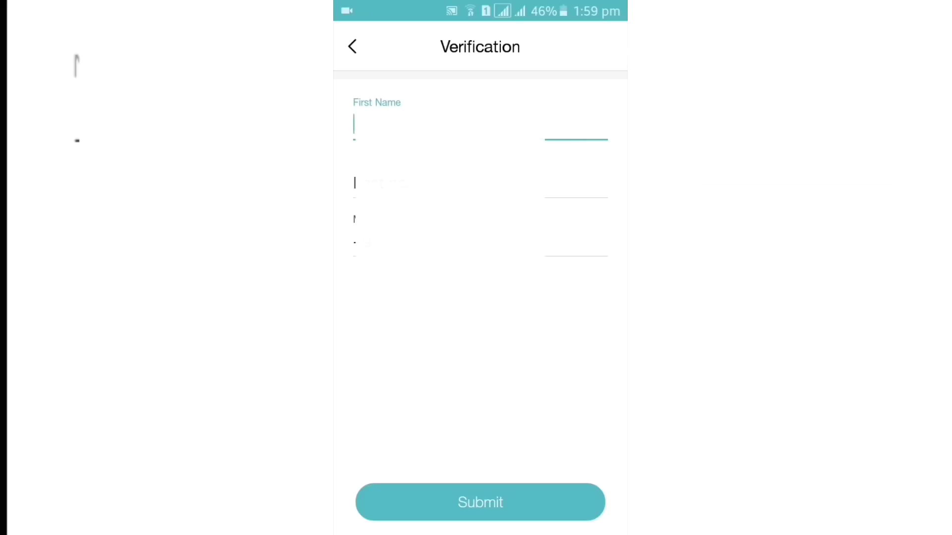
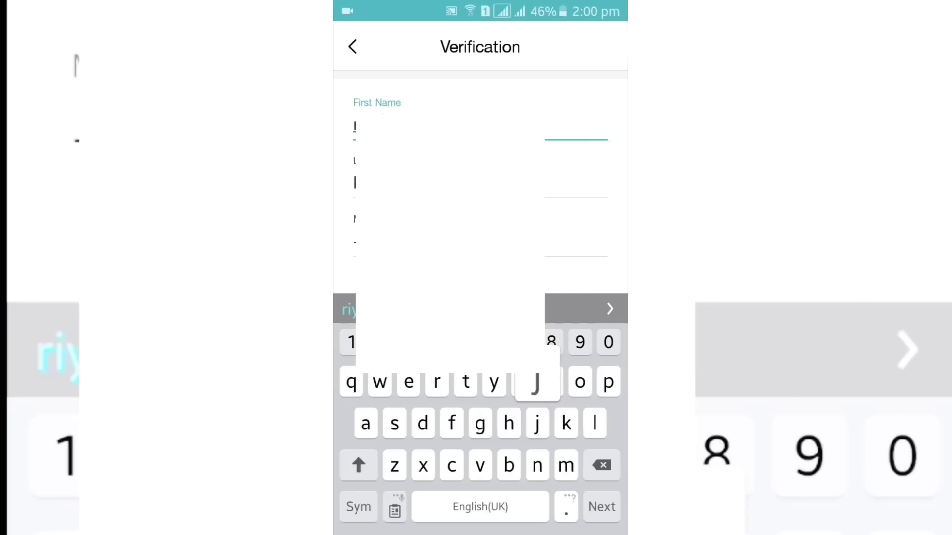
pyautogui.press('Return')
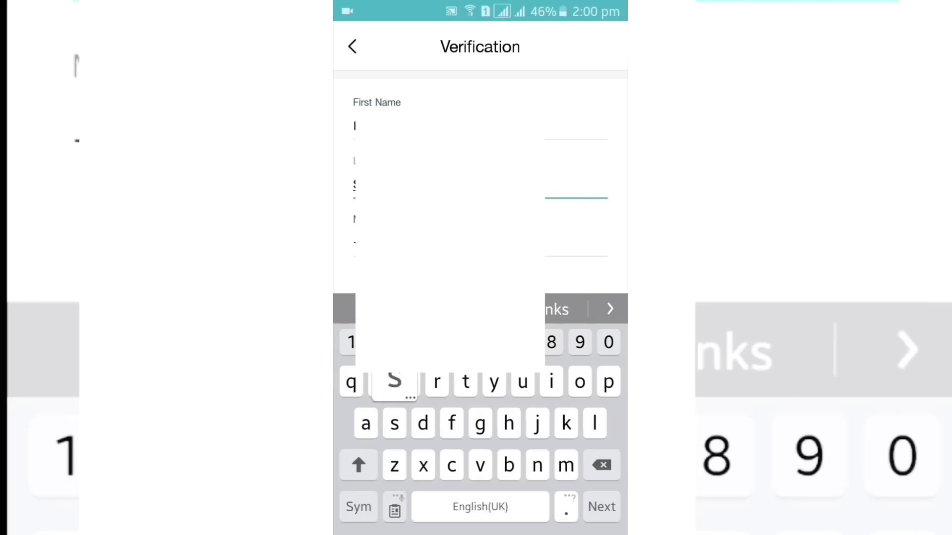
pyautogui.press('Return')
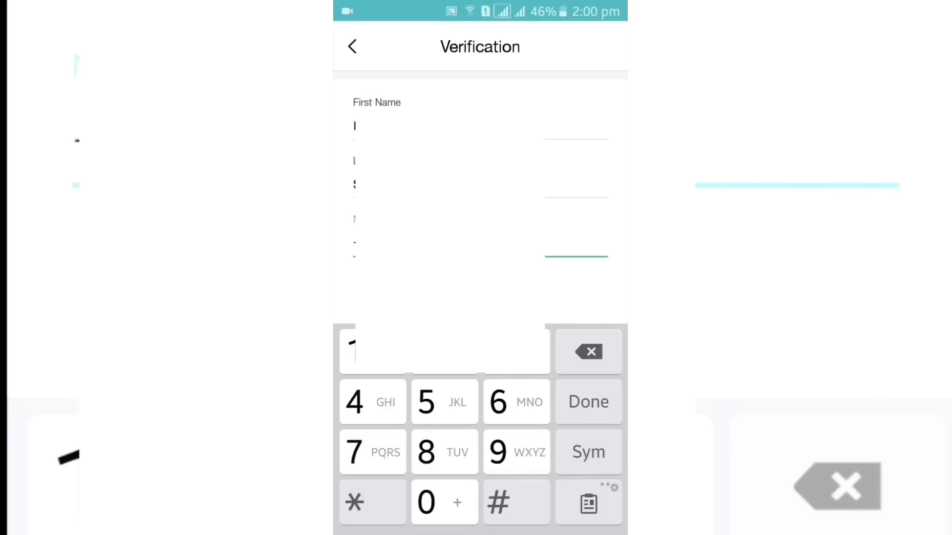
pyautogui.press('Return')
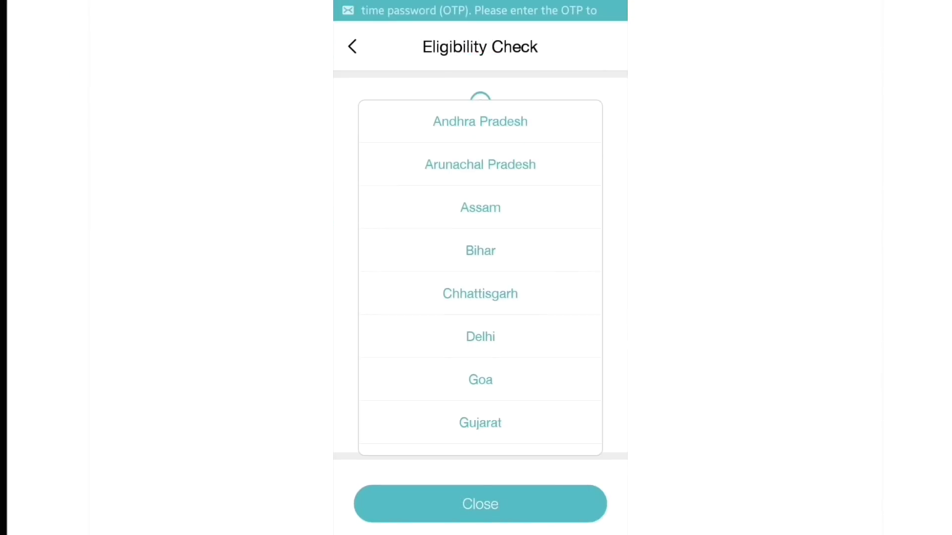
pyautogui.scroll(-3, 481, 277)
pyautogui.scroll(-5, 481, 277)
pyautogui.scroll(-3, 481, 277)
pyautogui.scroll(-1, 480, 277)
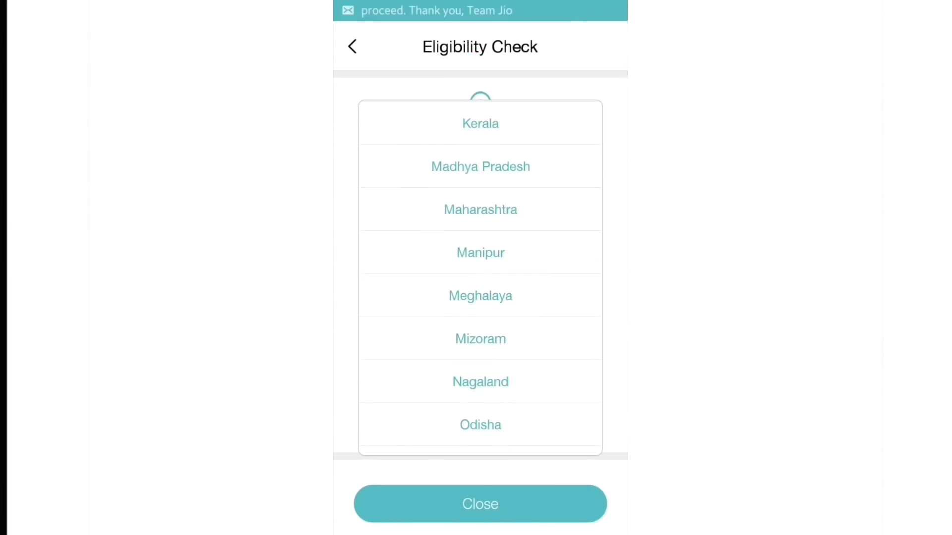
# Choose Maharashtra state and Nandurbar city, then continue past the eligibility check.
pyautogui.click(481, 208)
pyautogui.click(469, 265)
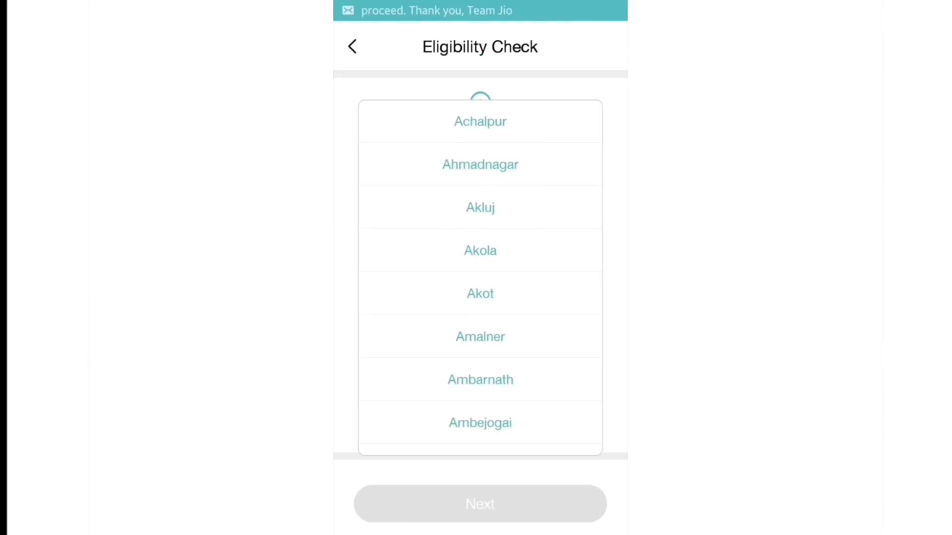
pyautogui.scroll(-2, 481, 277)
pyautogui.scroll(-3, 480, 278)
pyautogui.scroll(-10, 480, 277)
pyautogui.scroll(-4, 481, 277)
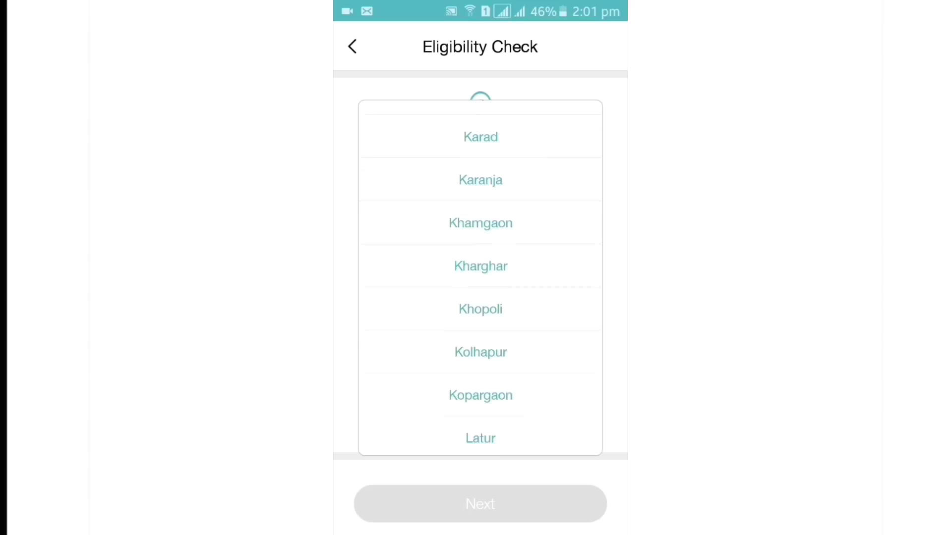
pyautogui.scroll(-5, 481, 278)
pyautogui.scroll(-3, 481, 277)
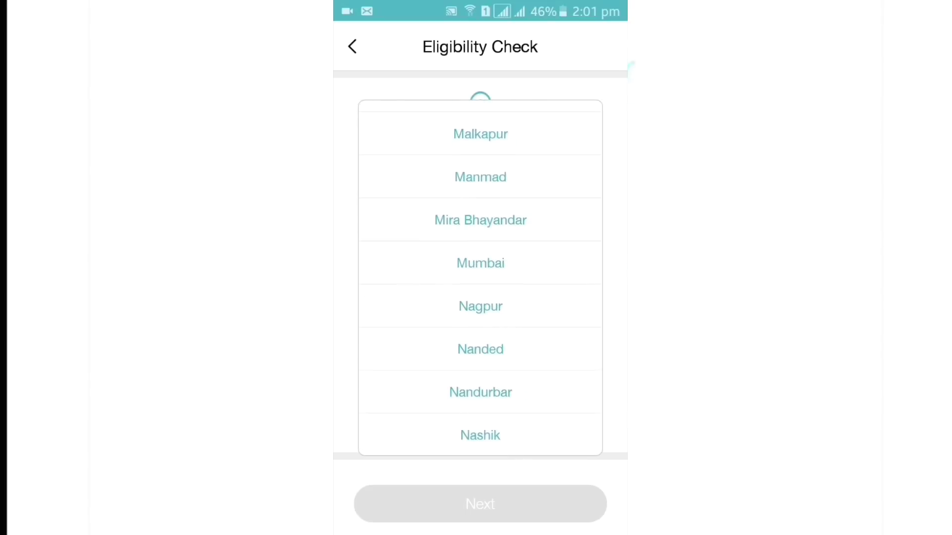
pyautogui.scroll(-2, 481, 278)
pyautogui.click(481, 395)
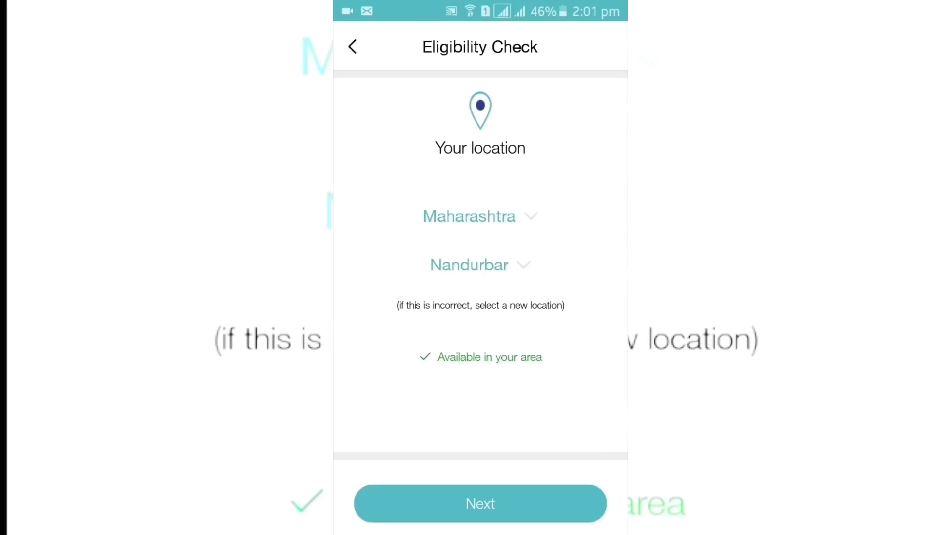
pyautogui.click(481, 505)
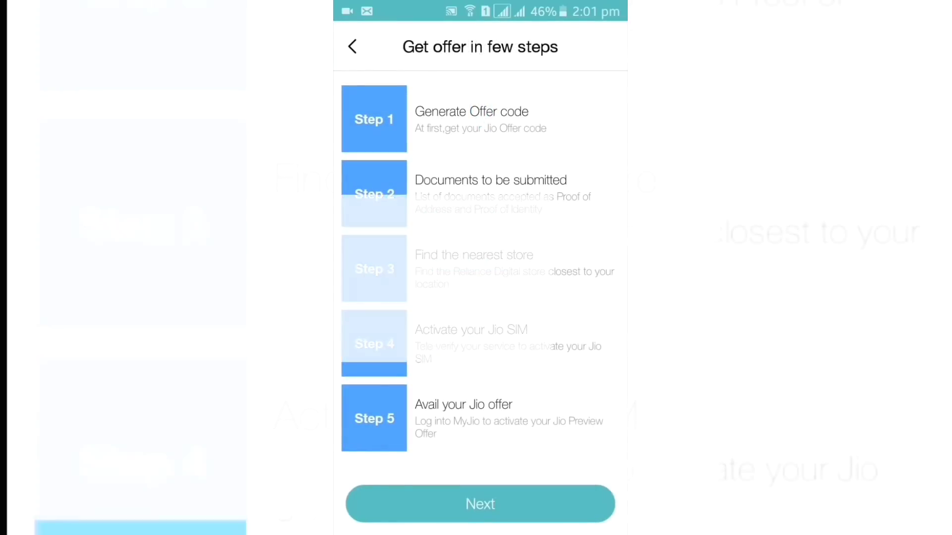
# Generate the Step 1 exclusive offer code barcode valid up to 08 Sep 2016.
pyautogui.click(481, 505)
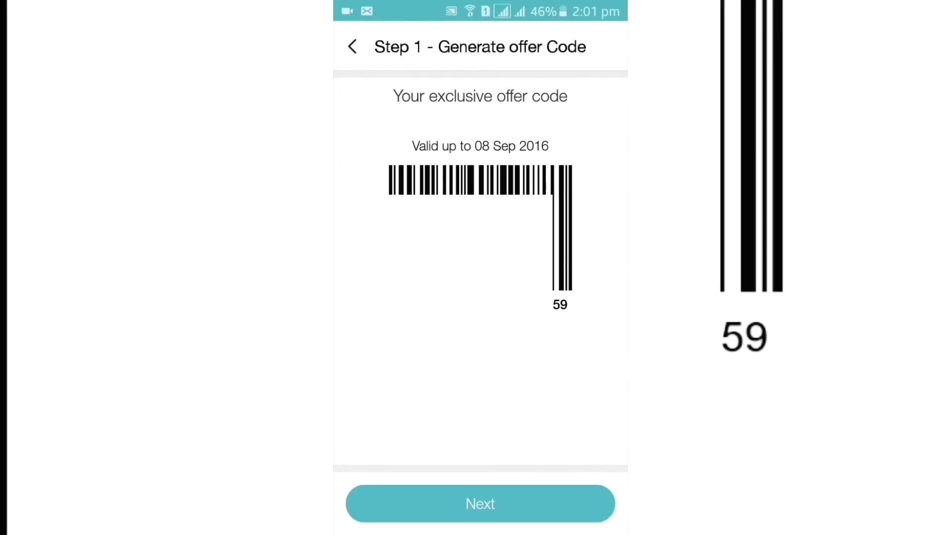